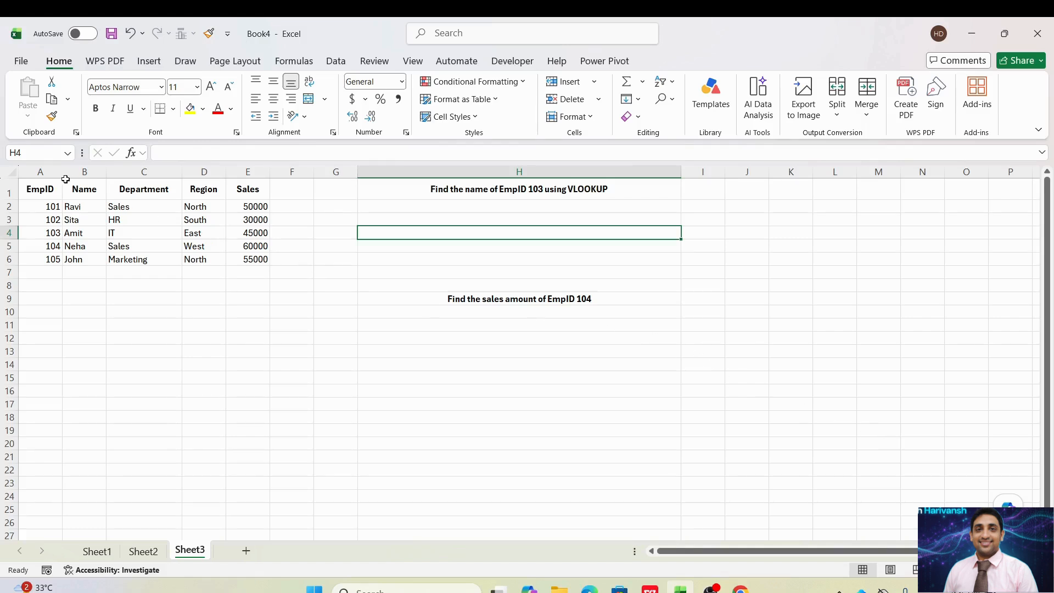
{"action": "left_click", "coordinate": [30, 191]}
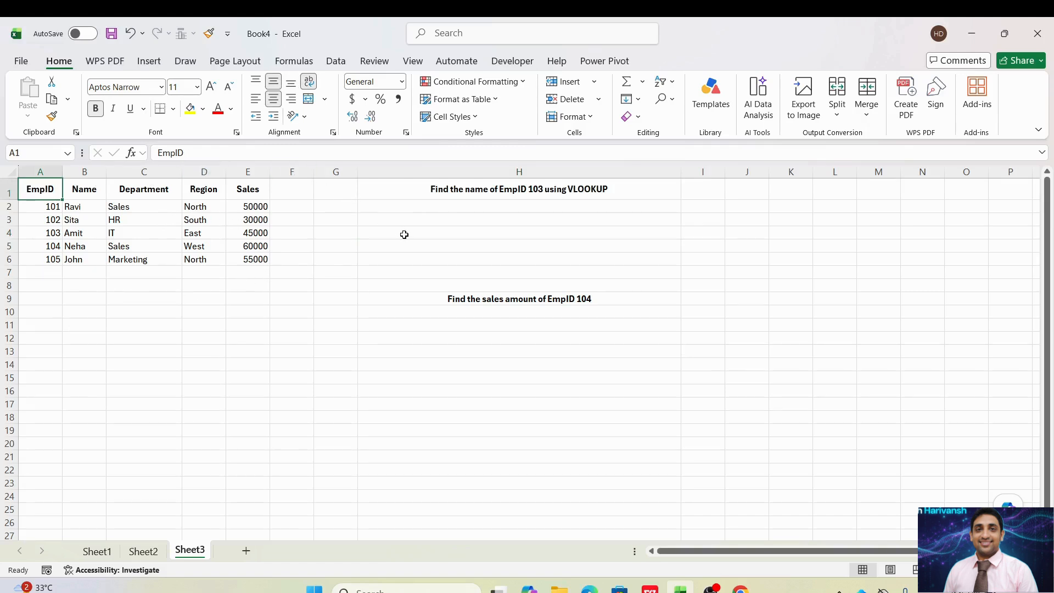
{"action": "left_click", "coordinate": [480, 204]}
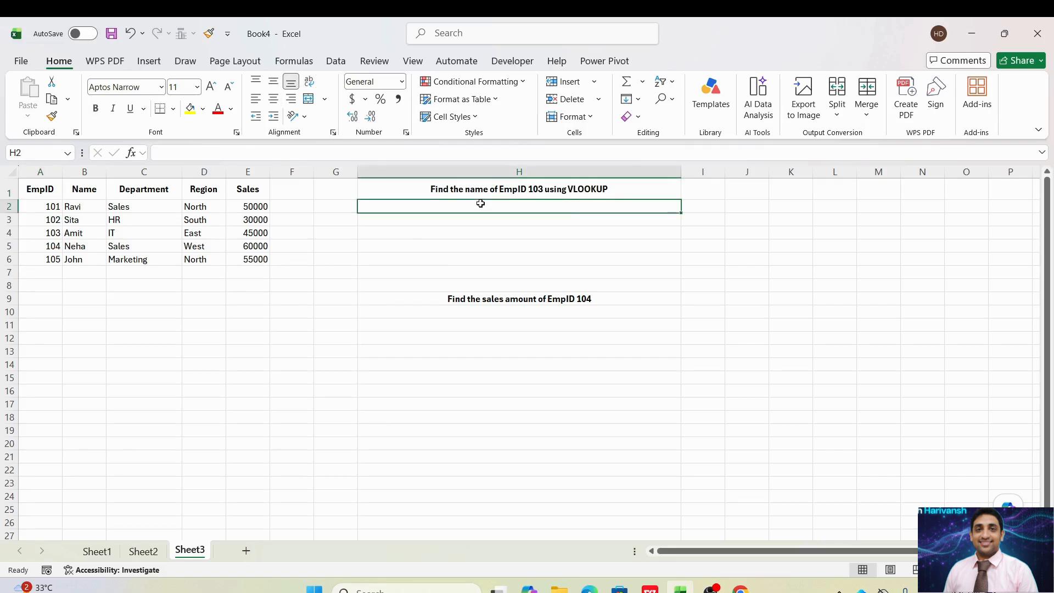
{"action": "key", "text": "Up"}
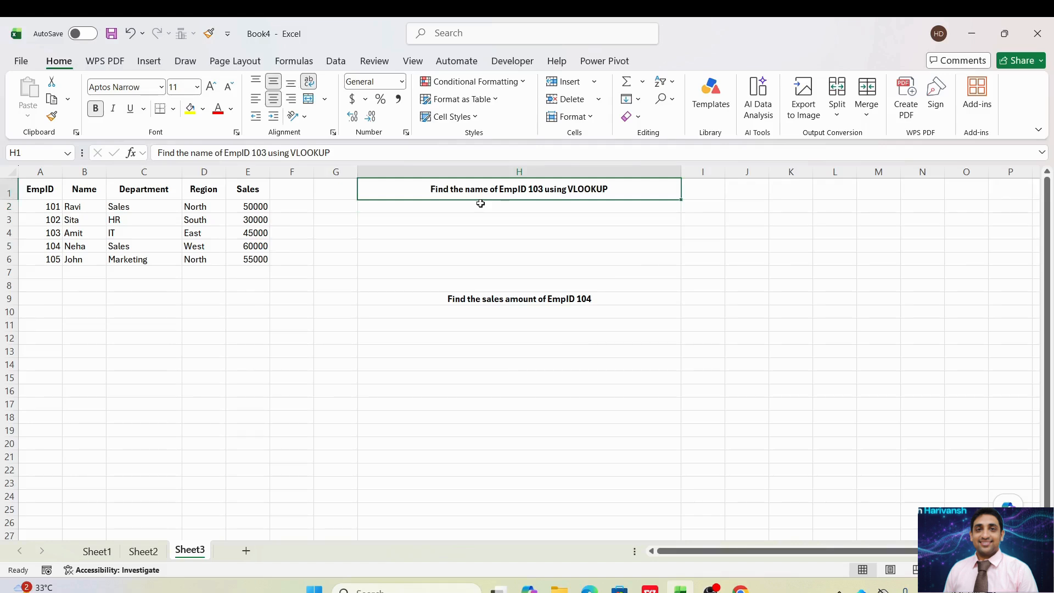
- Start a VLOOKUP formula in cell H2 with the EmpID 103 cell, A4, as the lookup value
{"action": "left_click", "coordinate": [480, 203]}
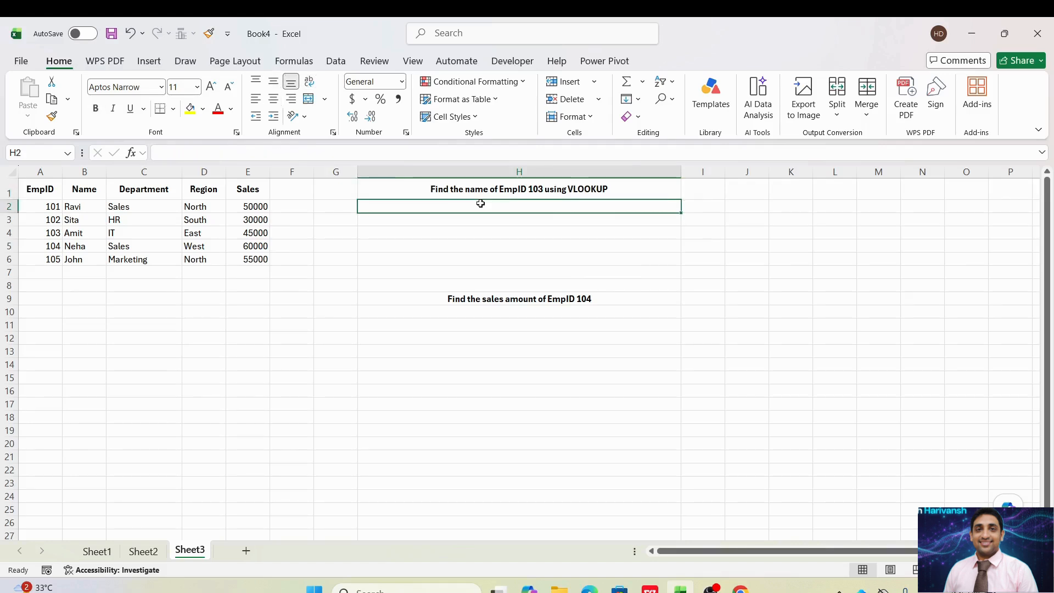
{"action": "type", "text": "="}
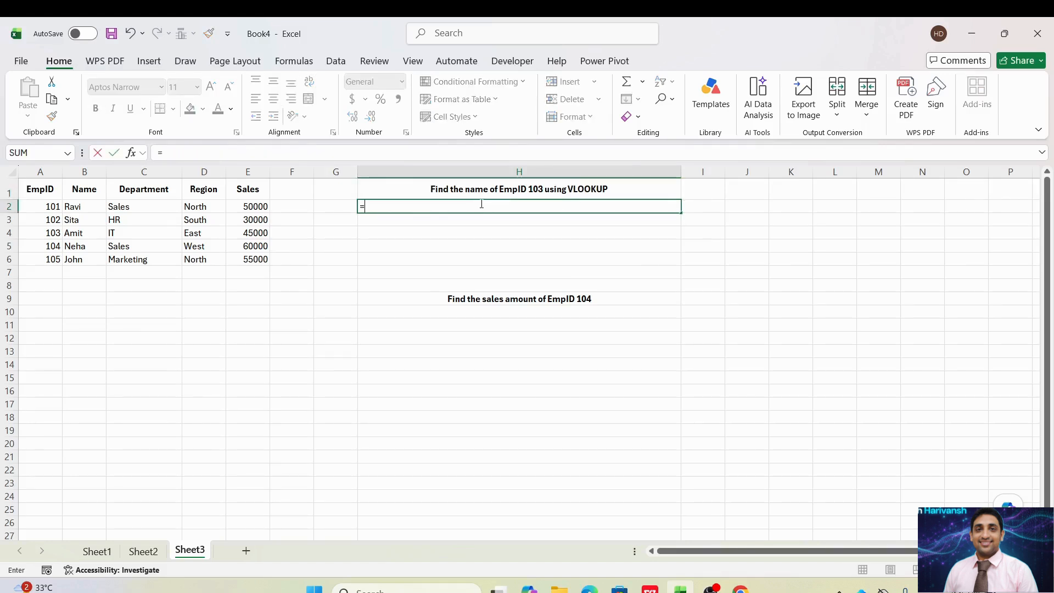
{"action": "type", "text": "VL"}
{"action": "key", "text": "BackSpace"}
{"action": "key", "text": "BackSpace"}
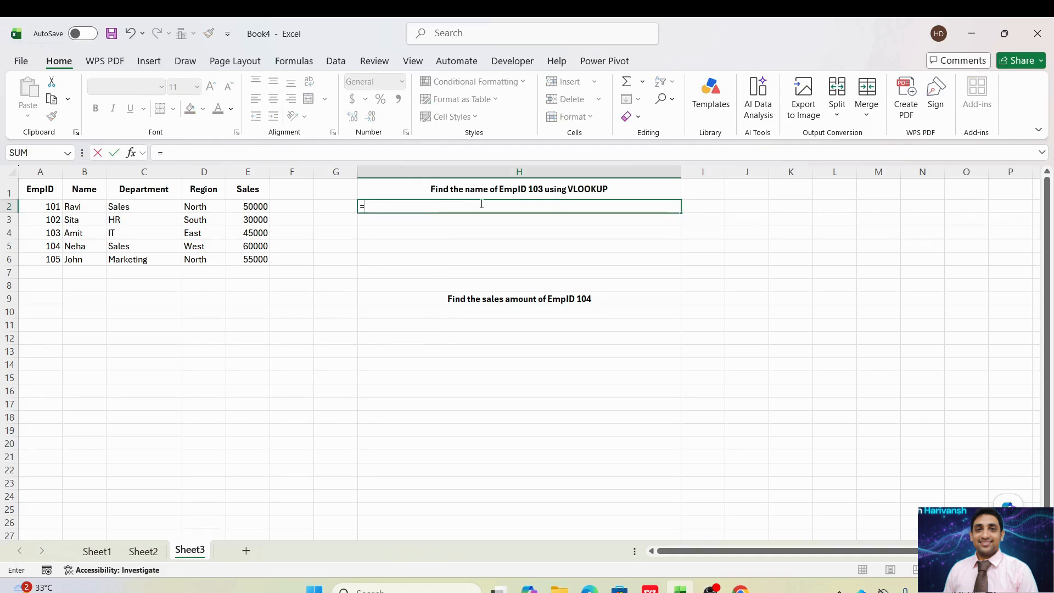
{"action": "type", "text": "vloo"}
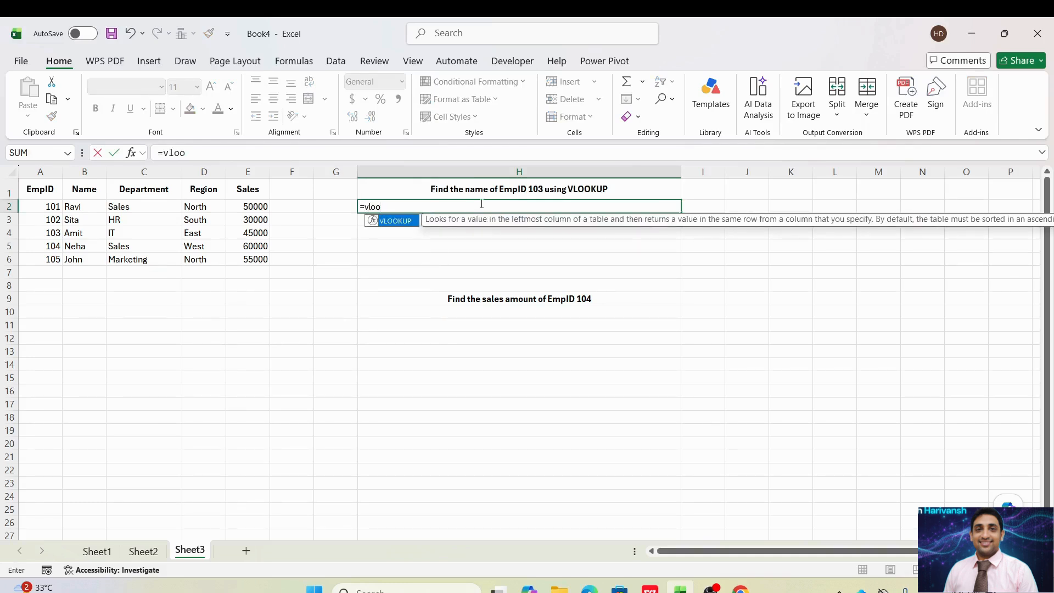
{"action": "type", "text": "kup("}
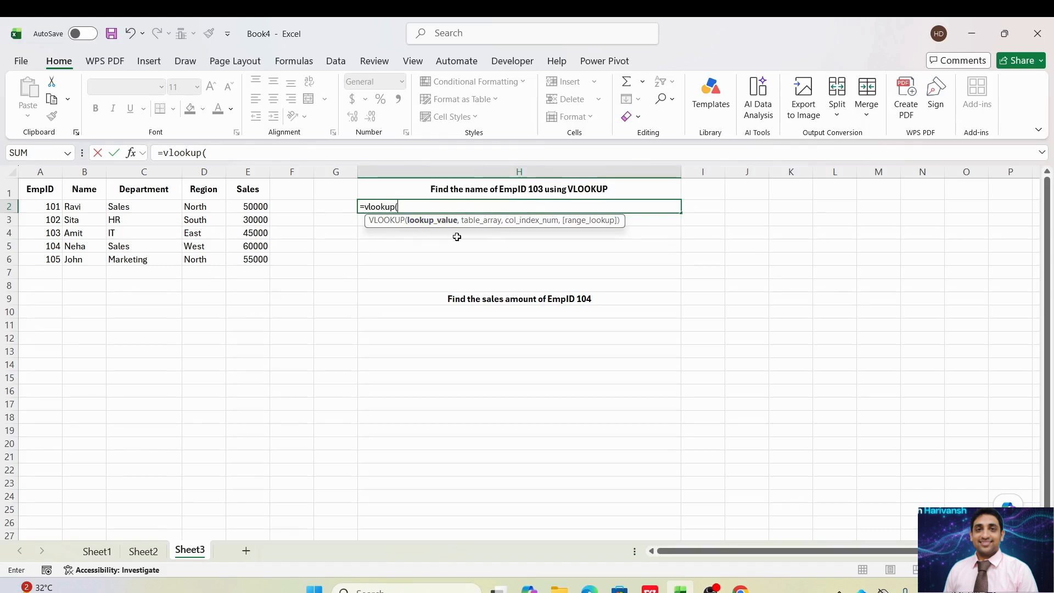
{"action": "left_click", "coordinate": [47, 236]}
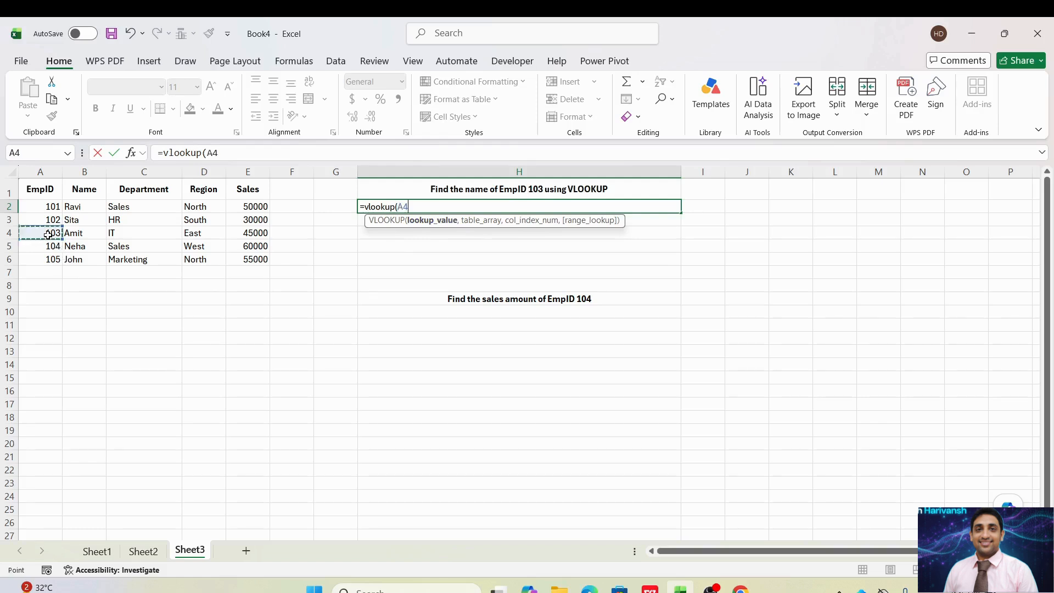
{"action": "type", "text": ","}
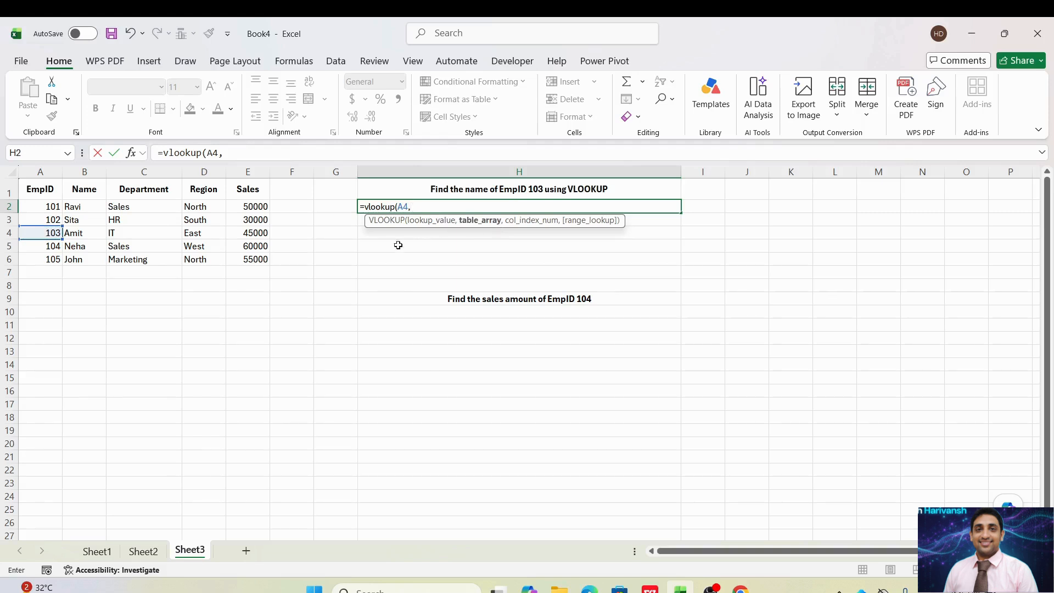
- Set the table array of the H2 VLOOKUP to the employee data range A2:E6
{"action": "left_click", "coordinate": [47, 208]}
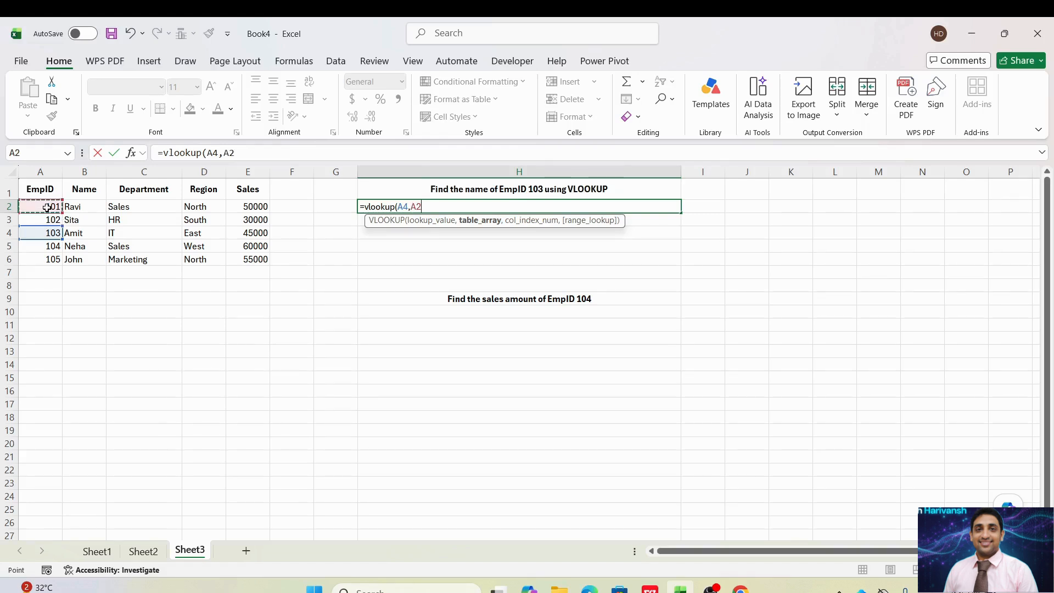
{"action": "key", "text": "shift+Right"}
{"action": "key", "text": "shift+Right"}
{"action": "key", "text": "shift+Right"}
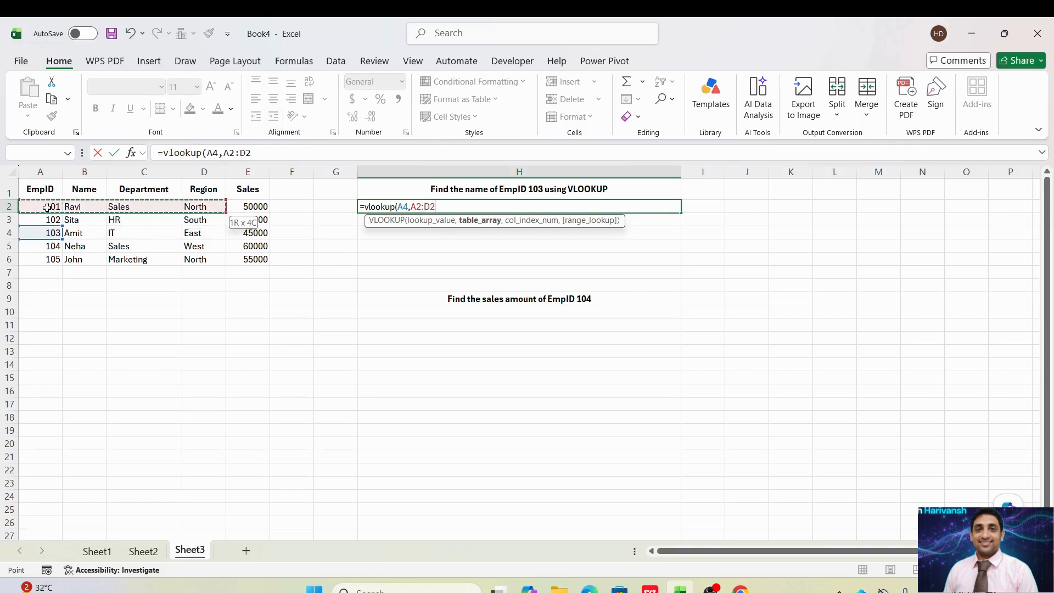
{"action": "key", "text": "shift+Right"}
{"action": "key", "text": "shift+Down"}
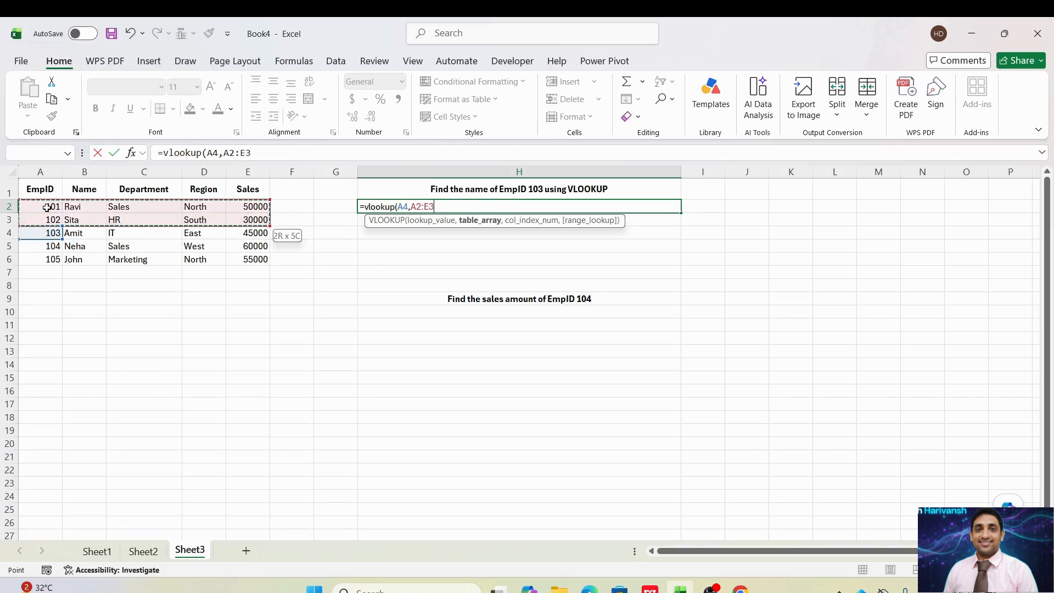
{"action": "key", "text": "shift+Down"}
{"action": "key", "text": "shift+Down"}
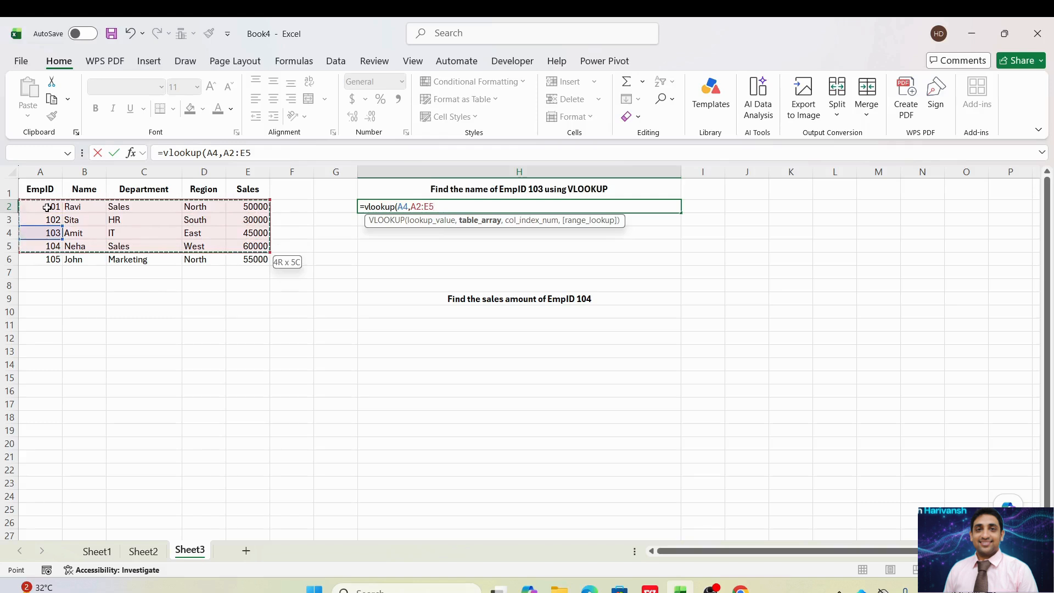
{"action": "key", "text": "shift+Down"}
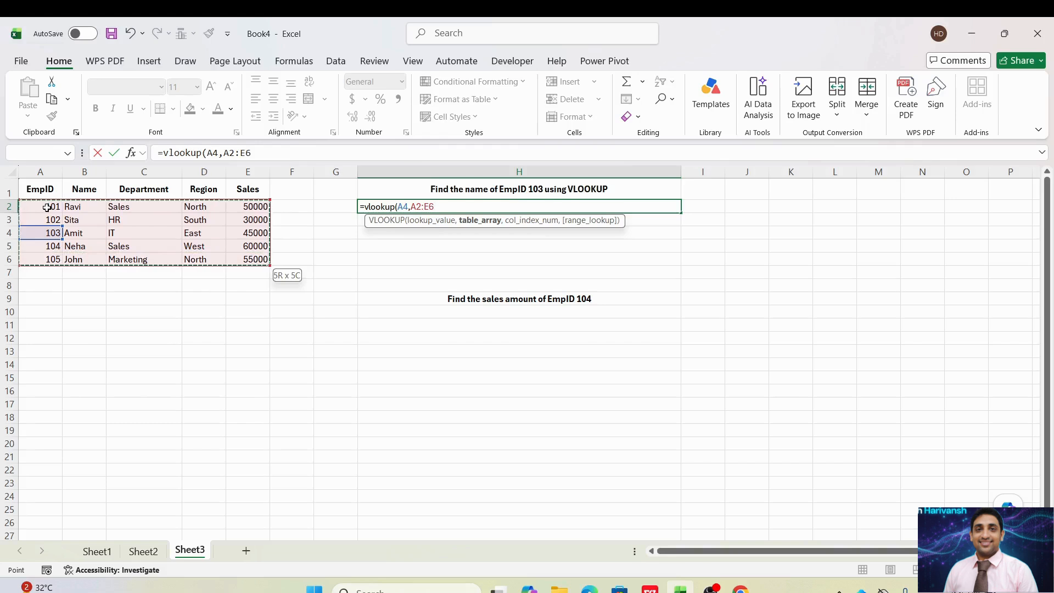
- Complete the H2 VLOOKUP with column index 2 and 0 for an exact match, and enter the formula
{"action": "type", "text": ",2"}
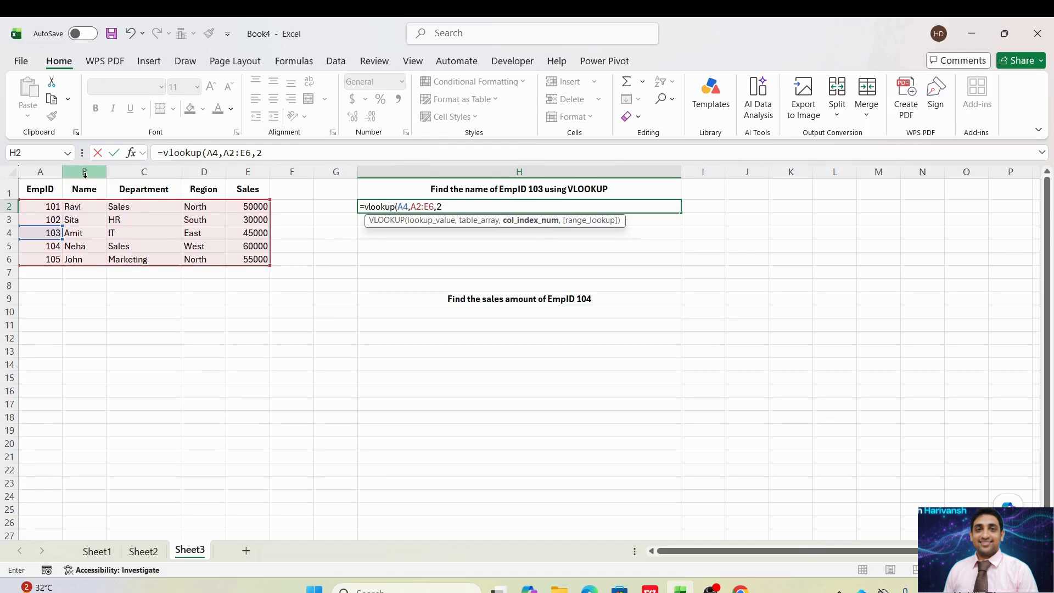
{"action": "type", "text": ","}
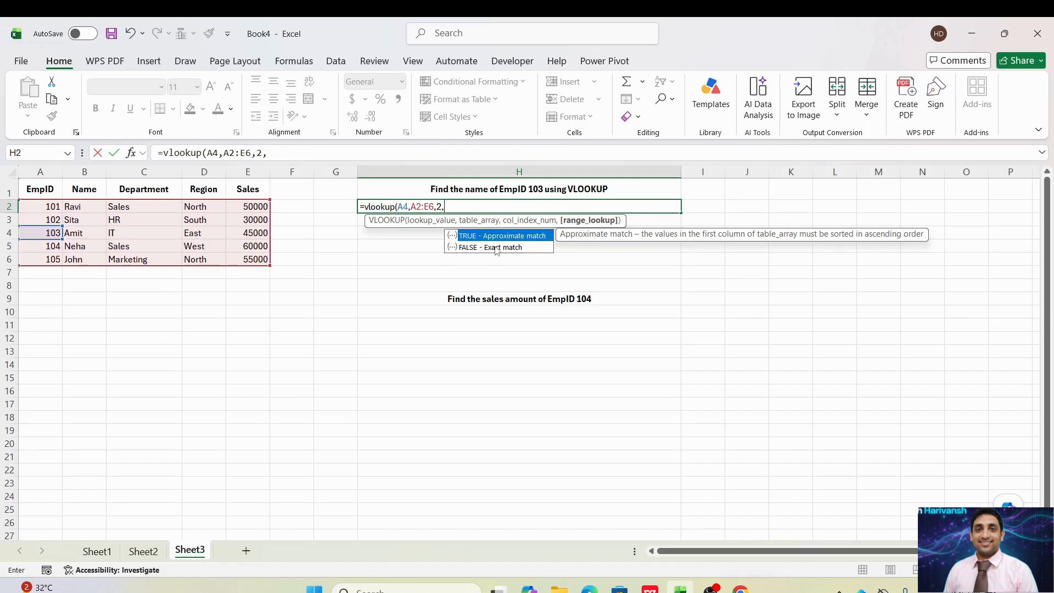
{"action": "type", "text": "0)"}
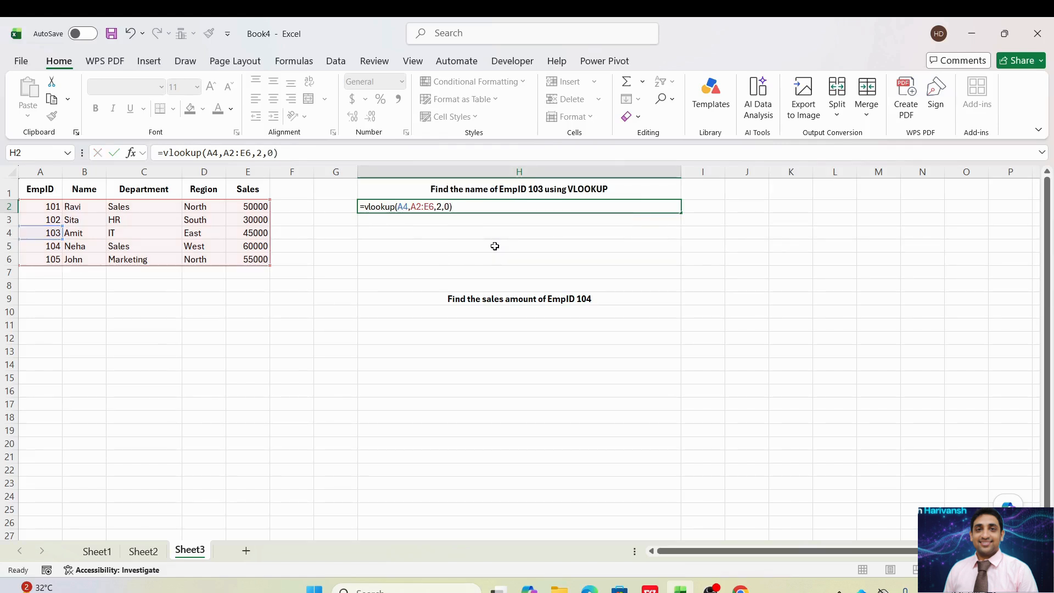
{"action": "key", "text": "Return"}
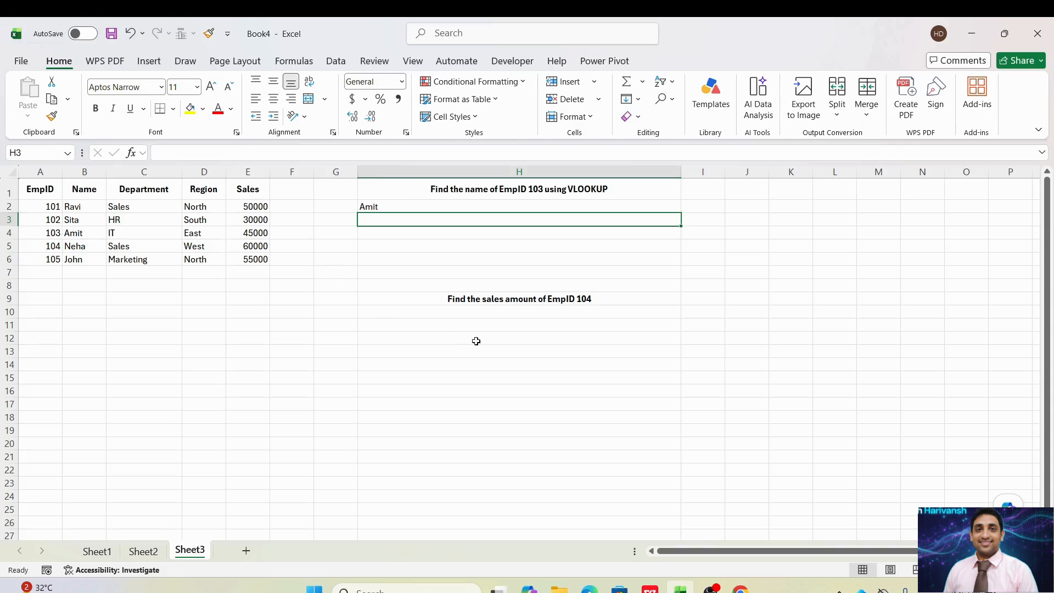
- Start a VLOOKUP formula in cell H10 with the EmpID 104 cell, A5, as the lookup value
{"action": "left_click", "coordinate": [383, 311]}
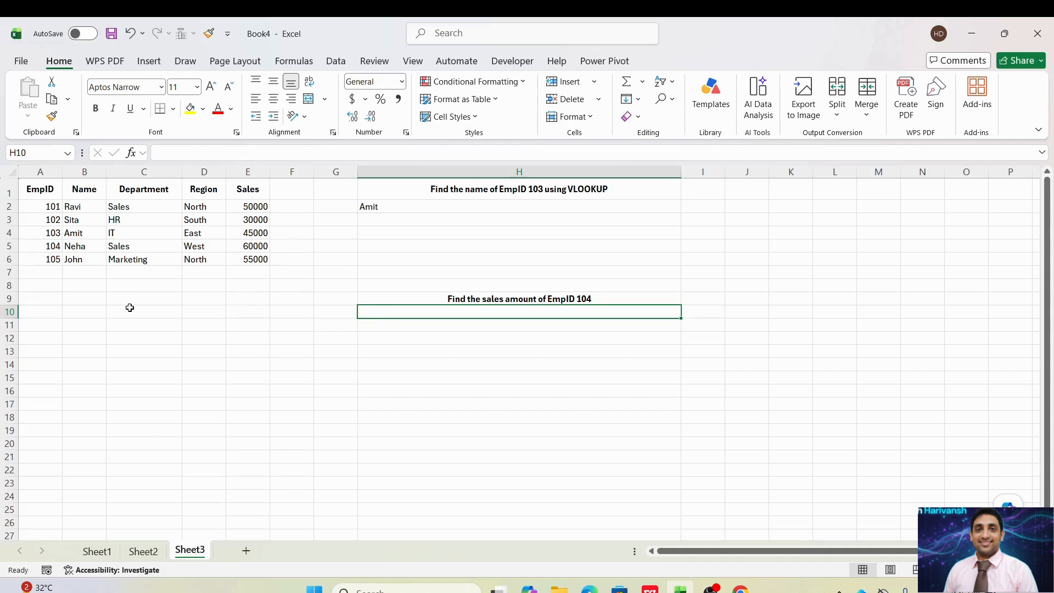
{"action": "type", "text": "=v"}
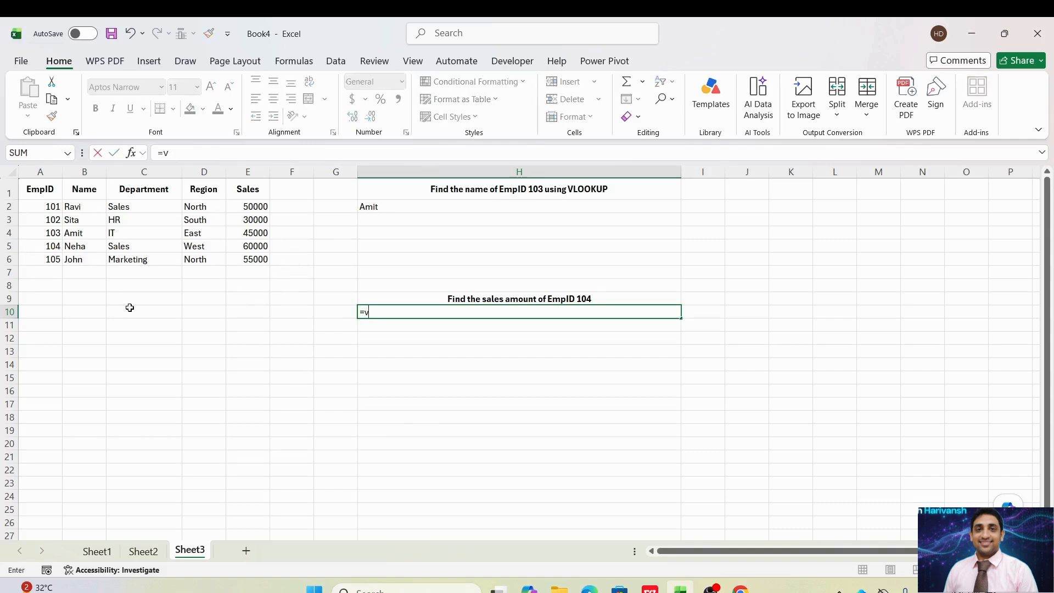
{"action": "type", "text": "looku"}
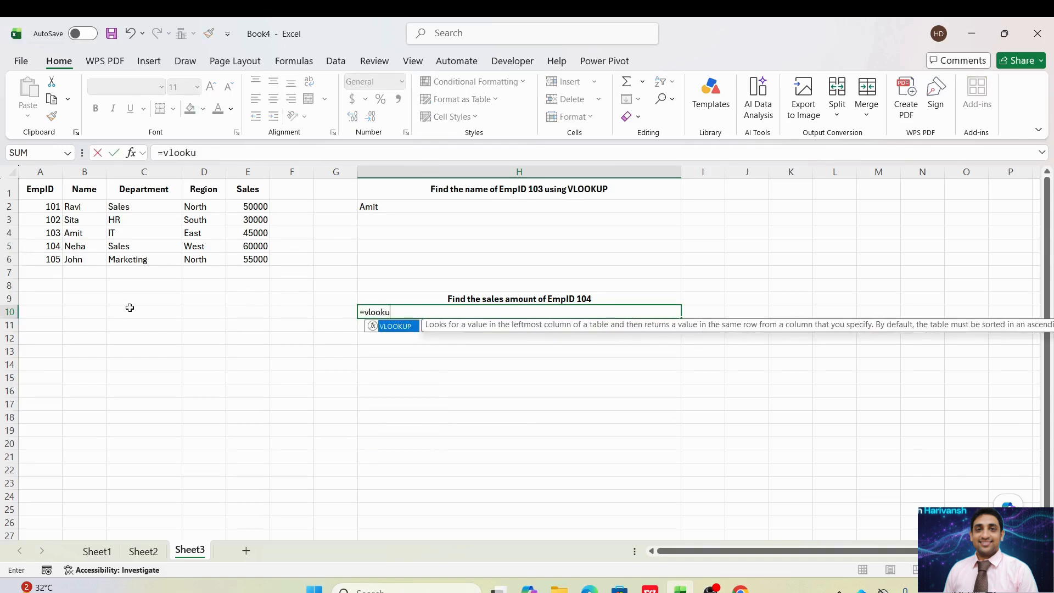
{"action": "type", "text": "p("}
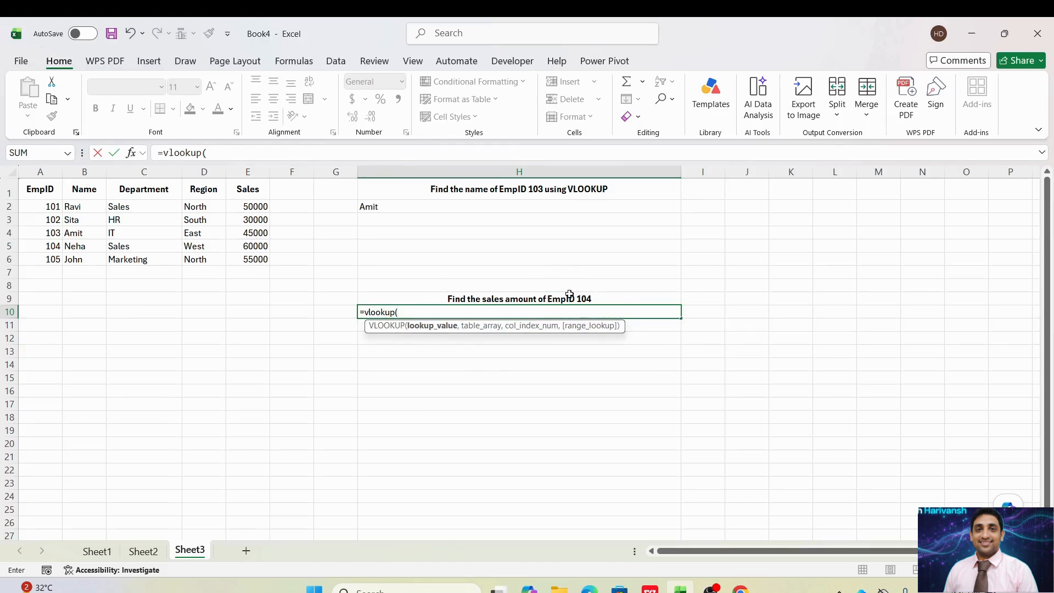
{"action": "left_click", "coordinate": [48, 248]}
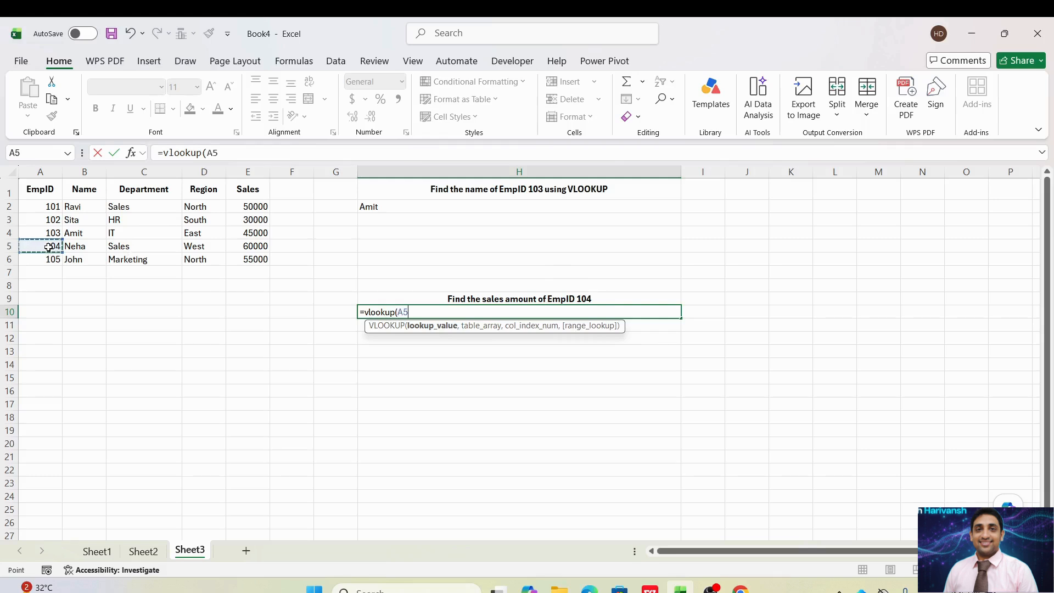
{"action": "type", "text": ","}
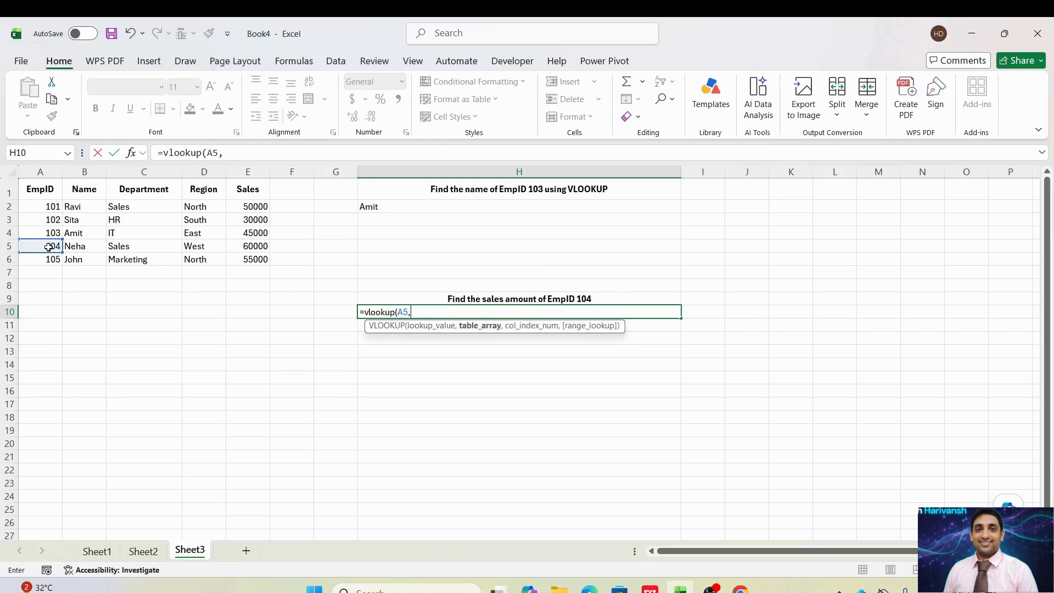
- Set the table array of the H10 VLOOKUP to the employee data range A2:E6
{"action": "left_click", "coordinate": [45, 207]}
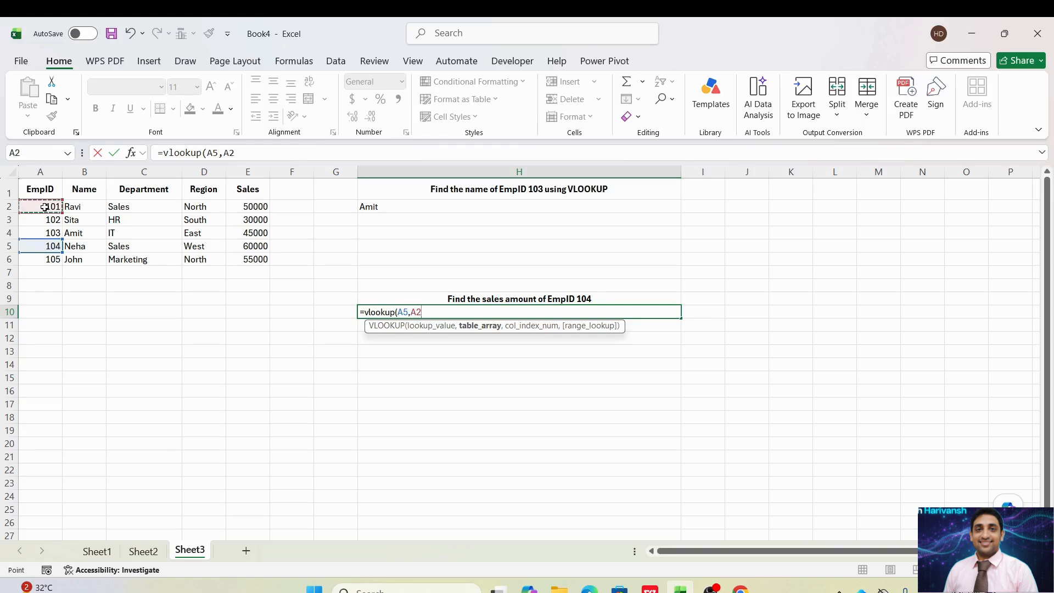
{"action": "left_click_drag", "start_coordinate": [45, 207], "coordinate": [266, 264]}
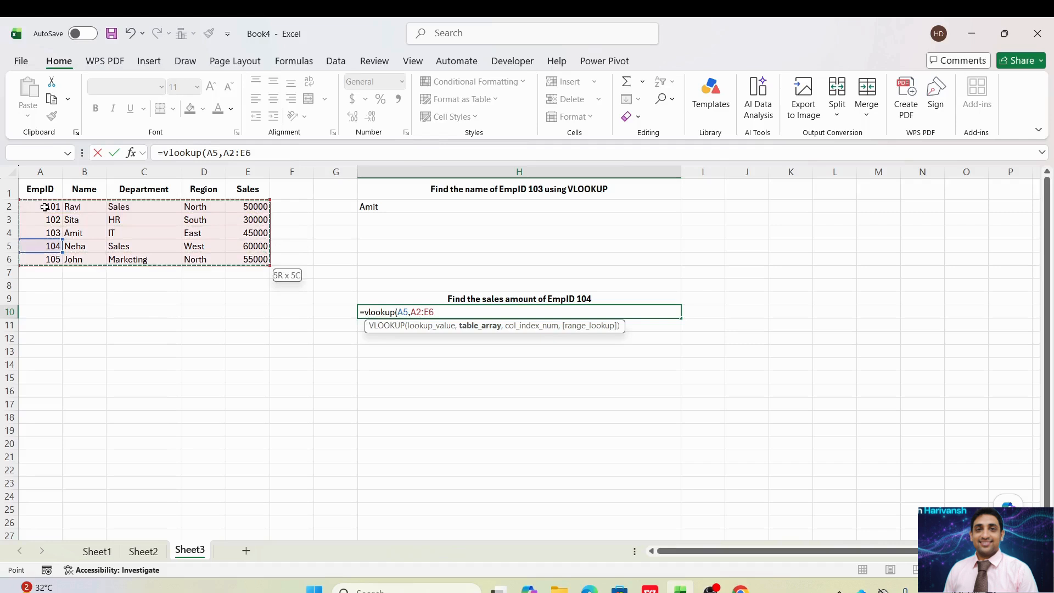
{"action": "key", "text": "shift+Down"}
{"action": "key", "text": "shift+Up"}
- Complete the H10 VLOOKUP with column index 5 and FALSE for an exact match, and left-align the cell
{"action": "type", "text": ",5"}
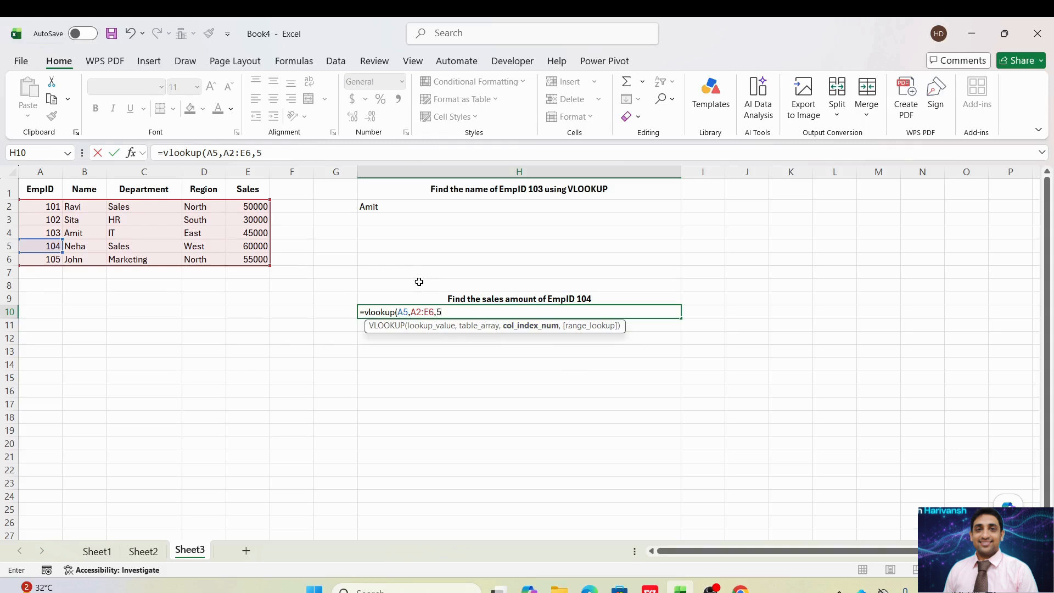
{"action": "type", "text": ","}
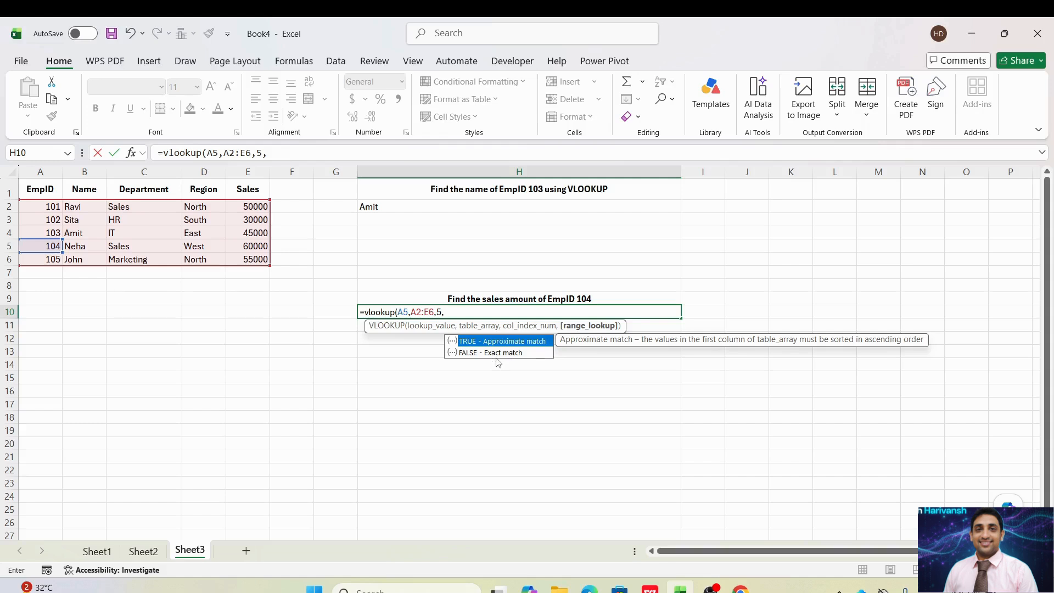
{"action": "key", "text": "Escape"}
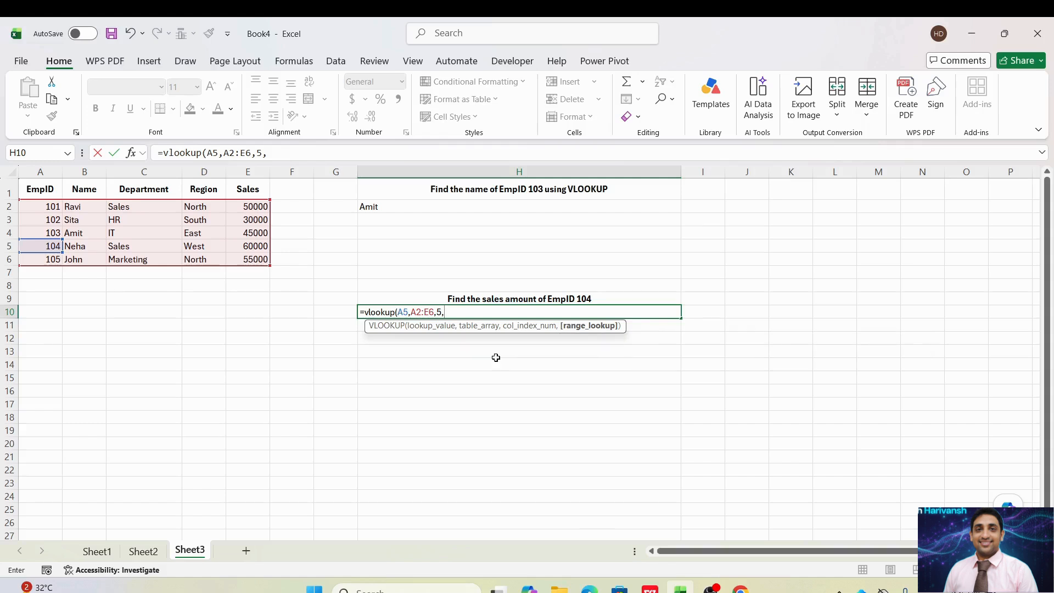
{"action": "type", "text": "FALSE"}
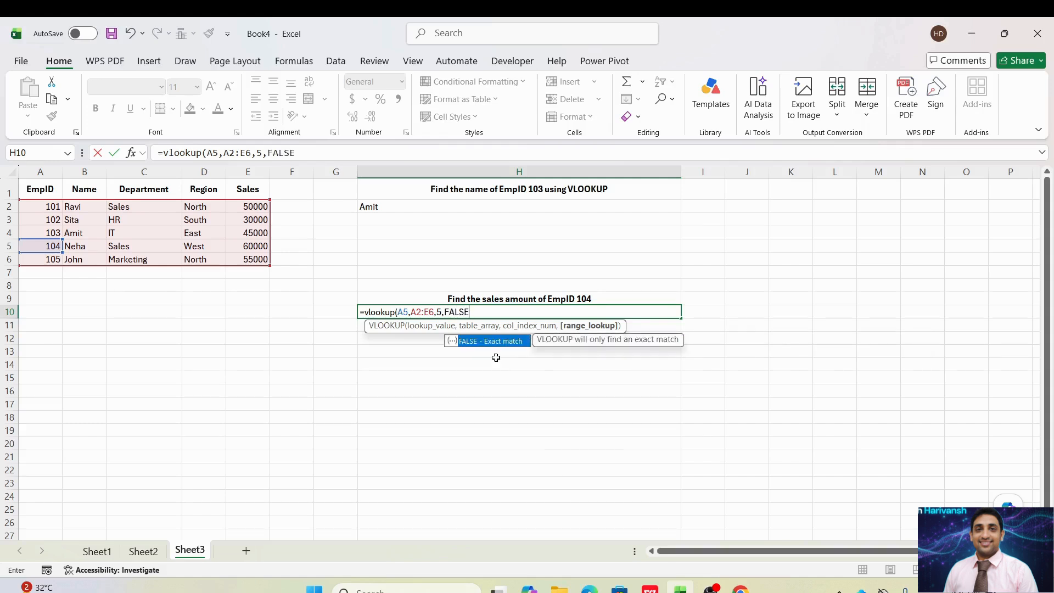
{"action": "type", "text": ")"}
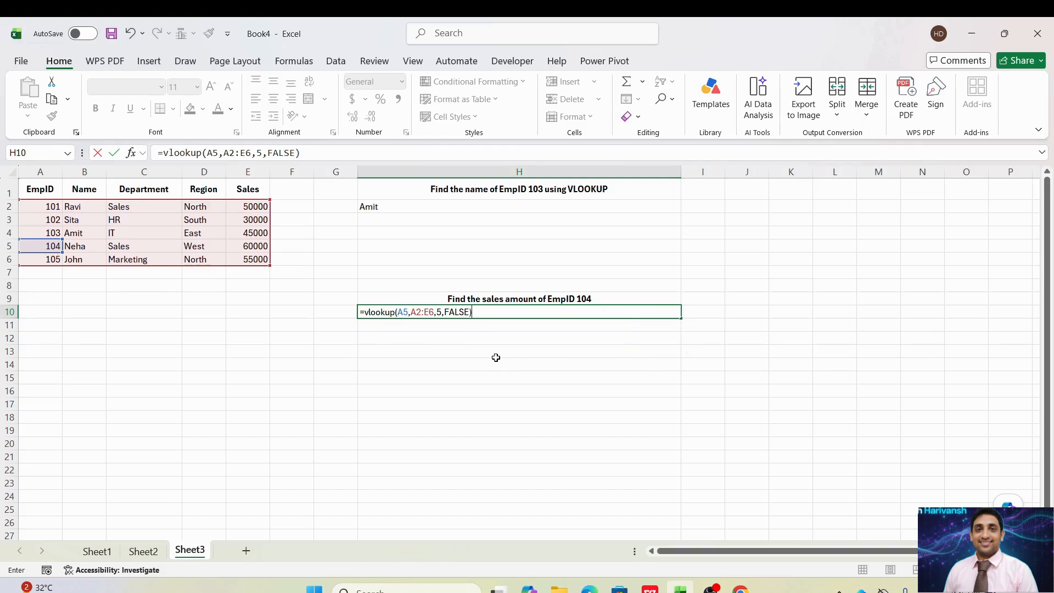
{"action": "key", "text": "Return"}
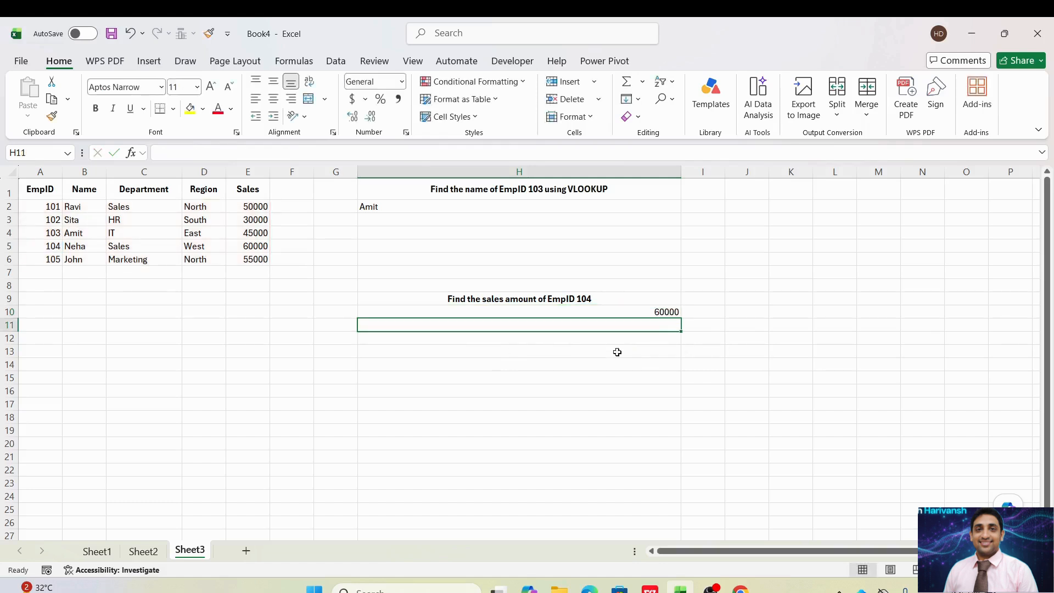
{"action": "left_click", "coordinate": [665, 313]}
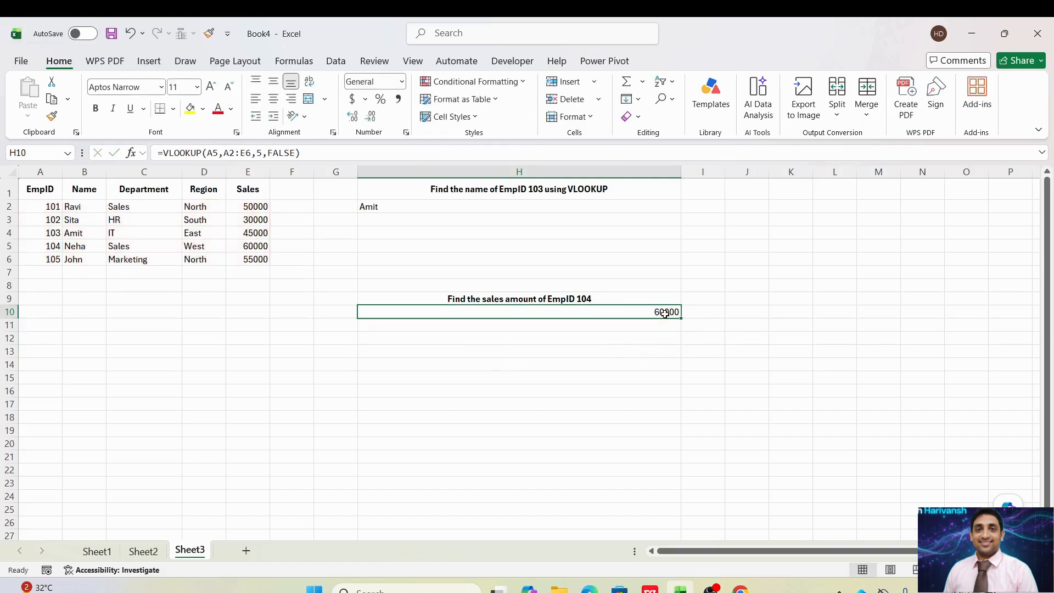
{"action": "left_click", "coordinate": [255, 99]}
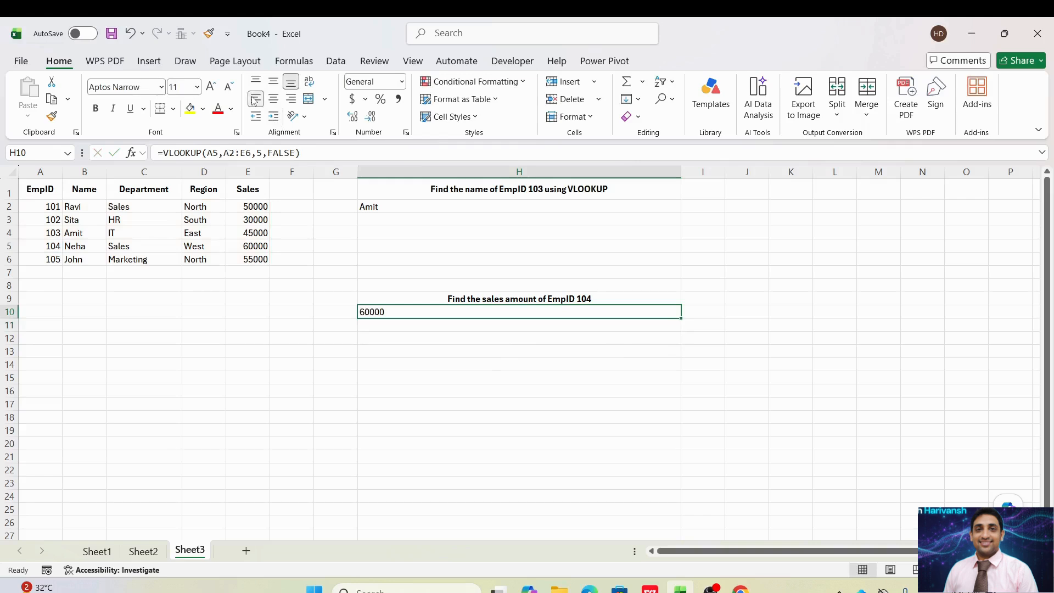